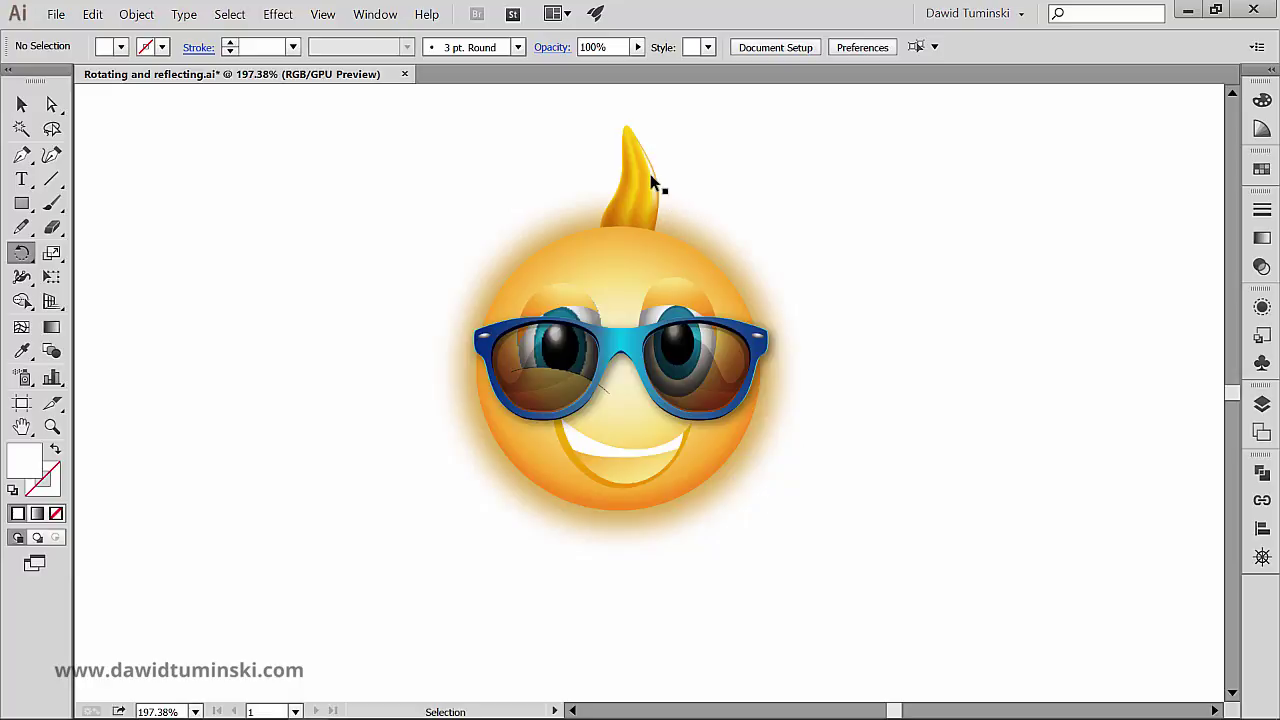
Select the top ray and open Rotate pivoting on the sun's centre, with Preview on
left_click(645, 178, "ctrl")
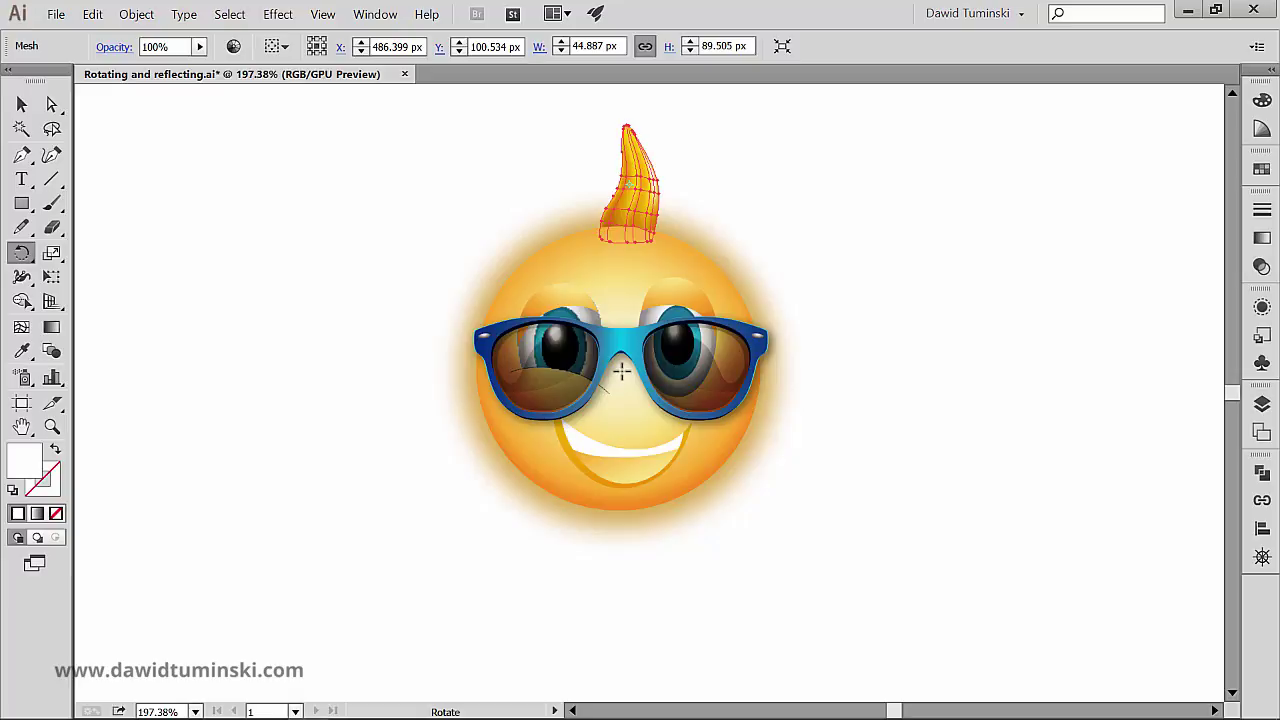
left_click(622, 371, "alt")
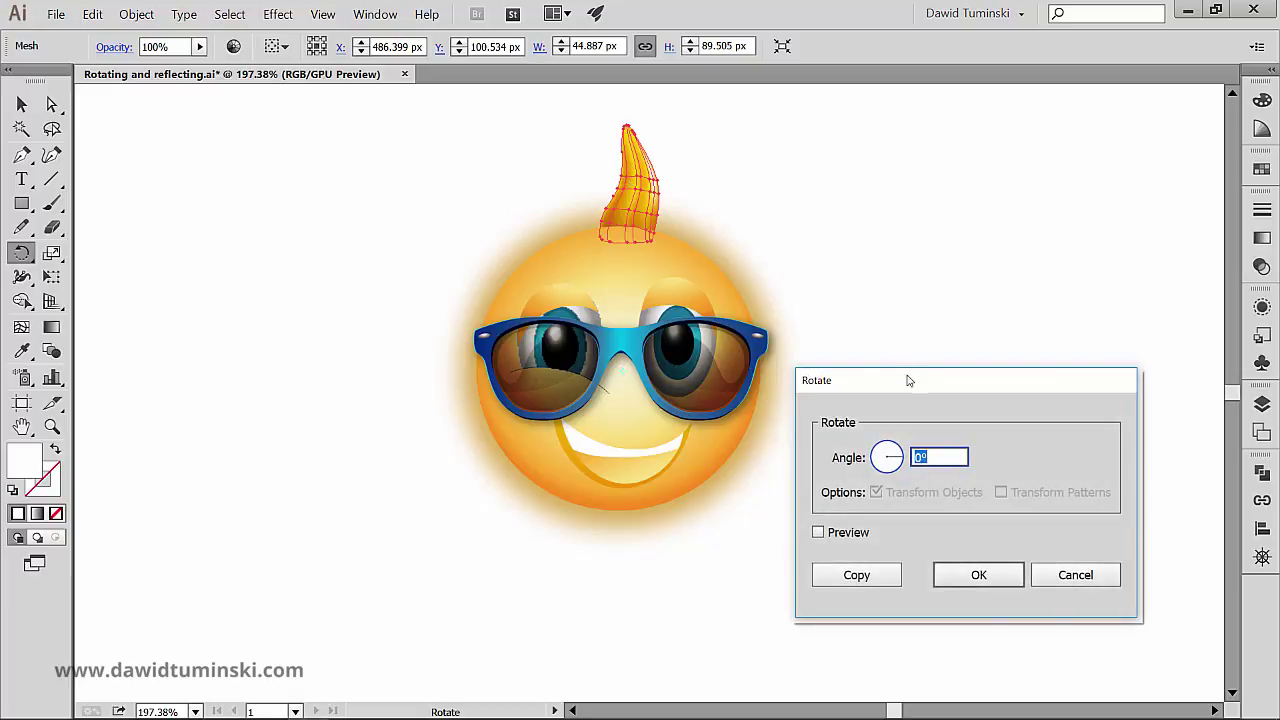
left_click_drag(908, 379, 942, 132)
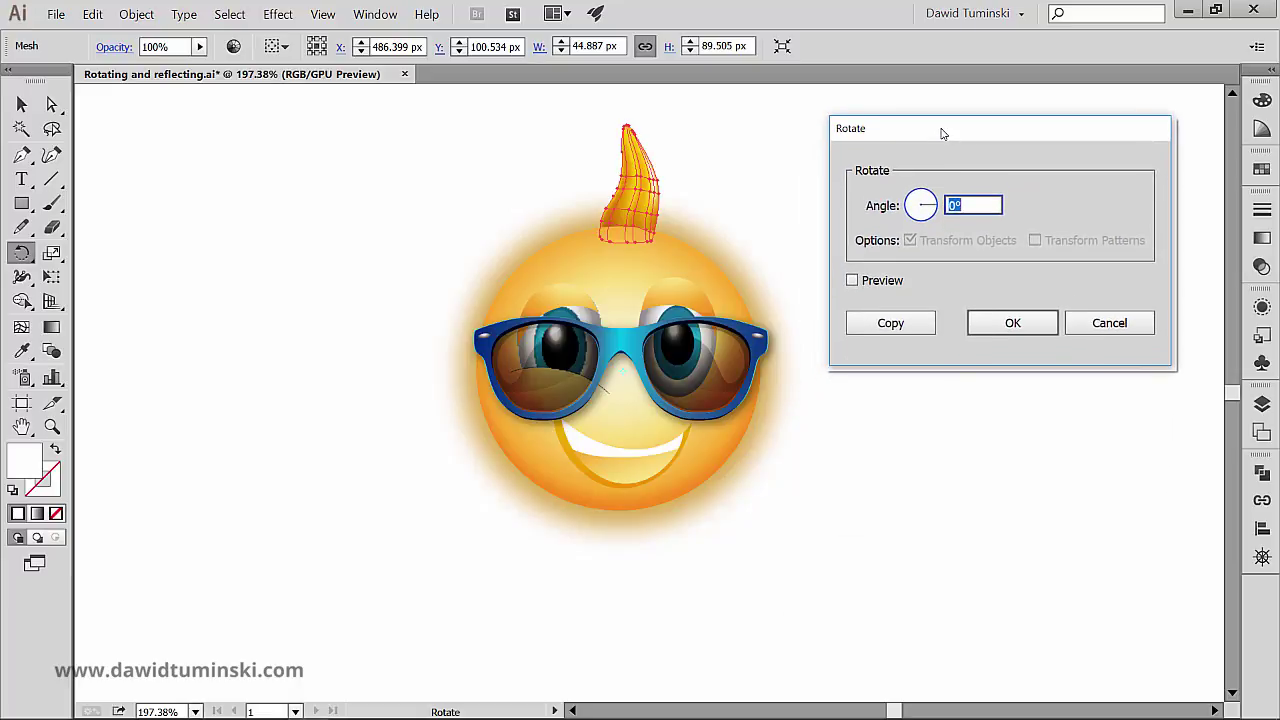
left_click(852, 280)
left_click(996, 204)
Copy the ray rotated by 360/20 (18°) around the sun's centre
left_click_drag(982, 204, 846, 212)
key("Right")
left_click_drag(979, 204, 952, 206)
type("360/20")
key("Tab")
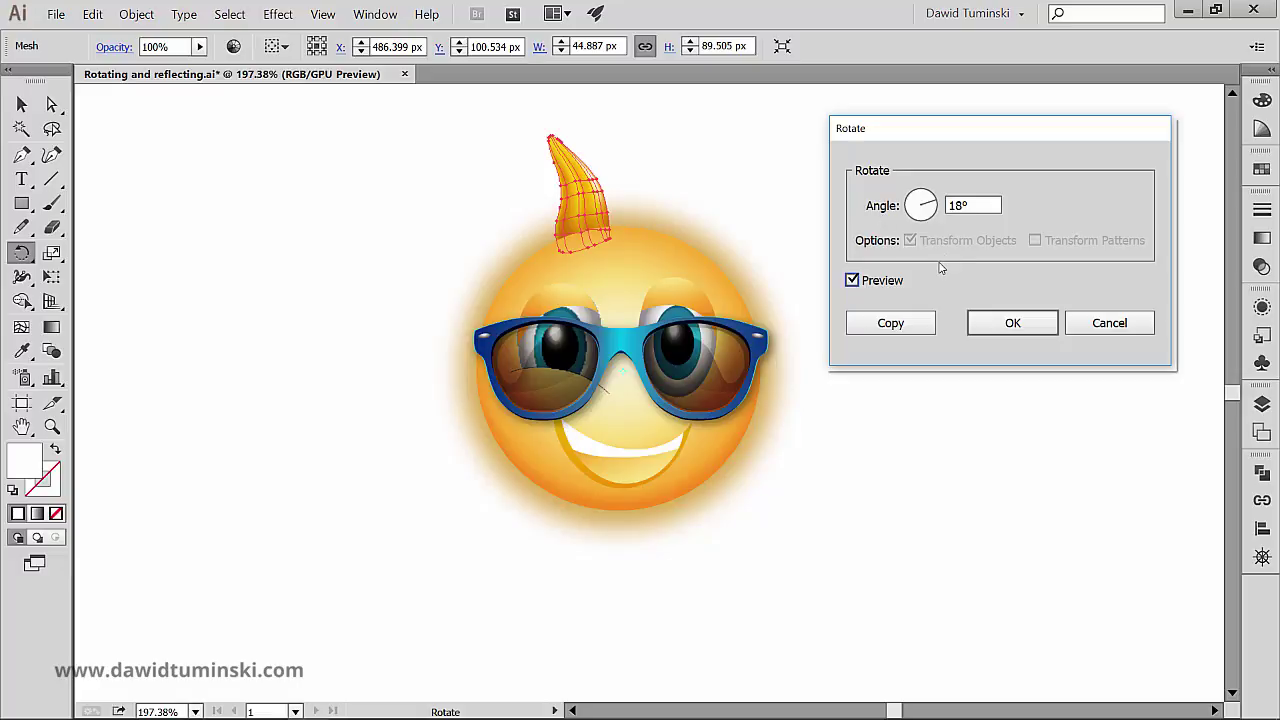
left_click(891, 323)
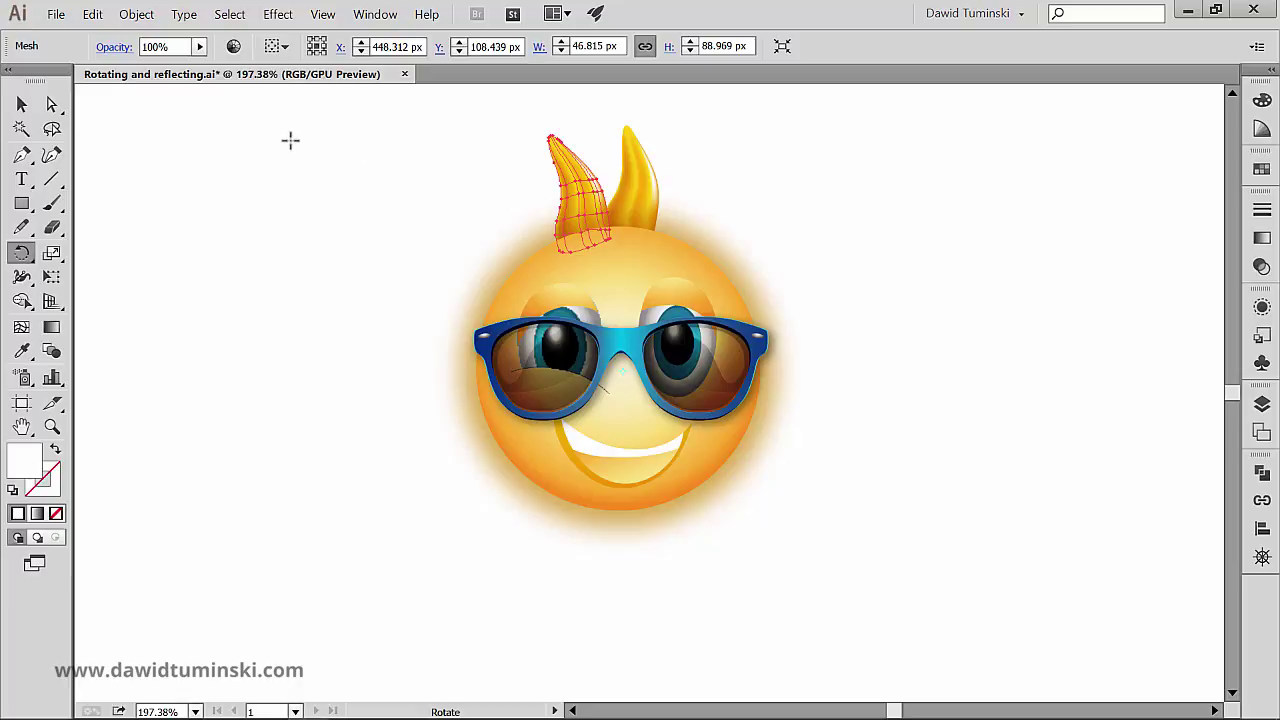
Repeat the 18° rotated copy with Transform Again until twenty rays close the ring, then deselect
left_click(140, 16)
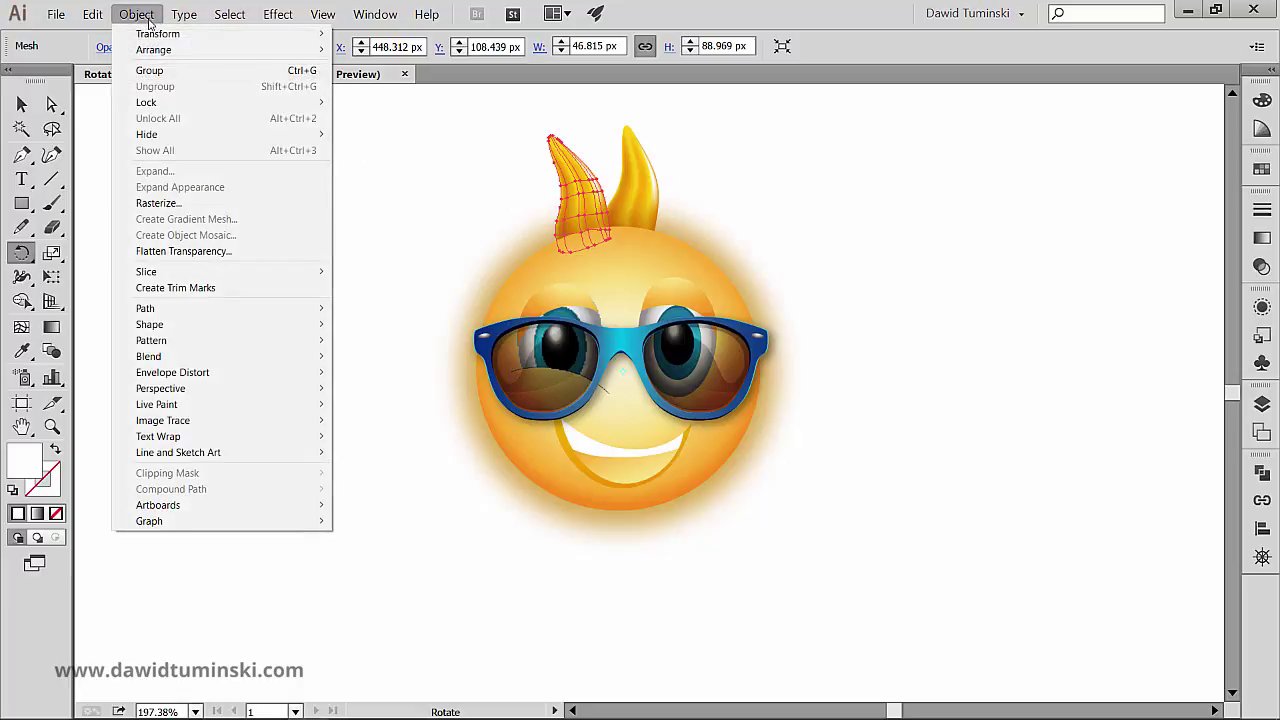
mouse_move(155, 38)
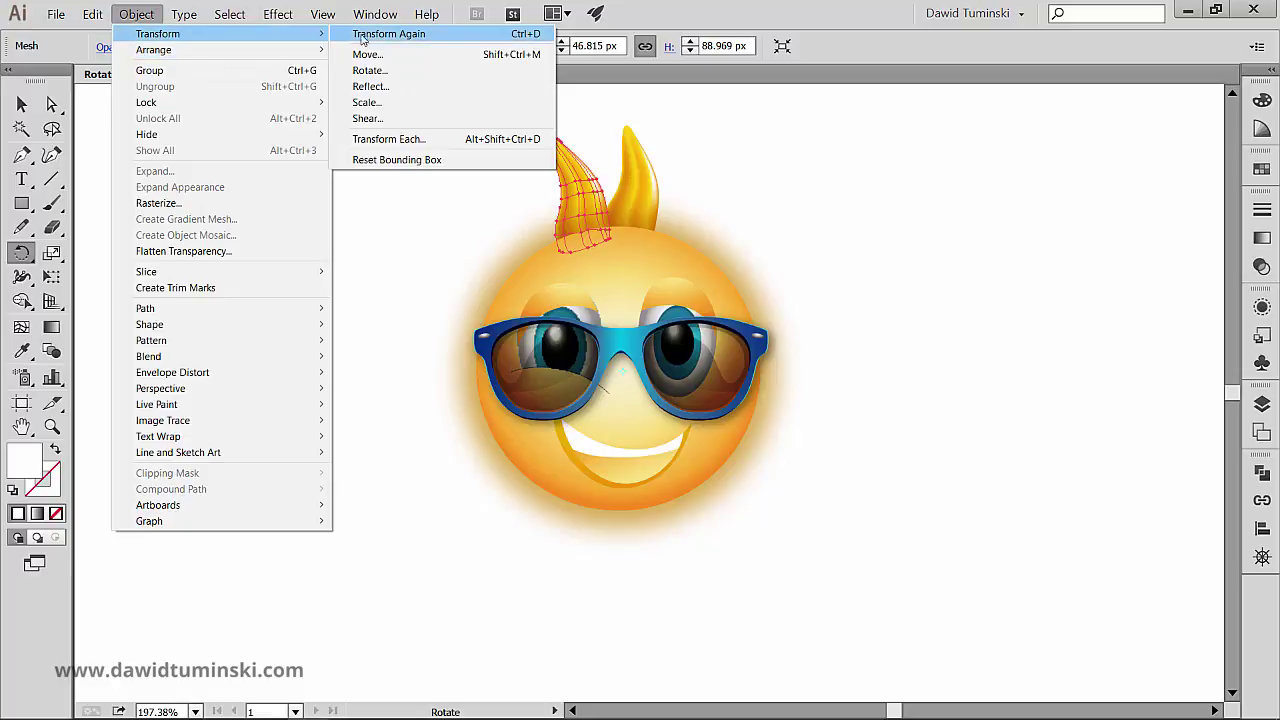
left_click(477, 36)
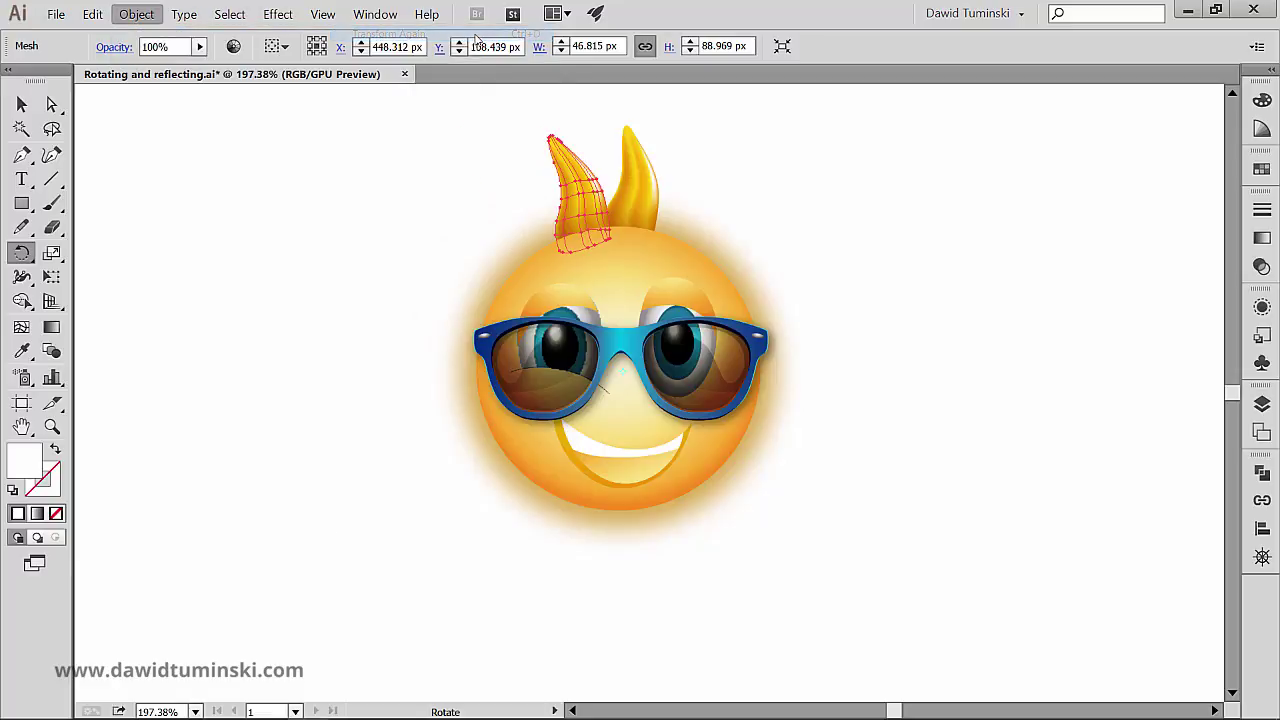
key("ctrl+d")
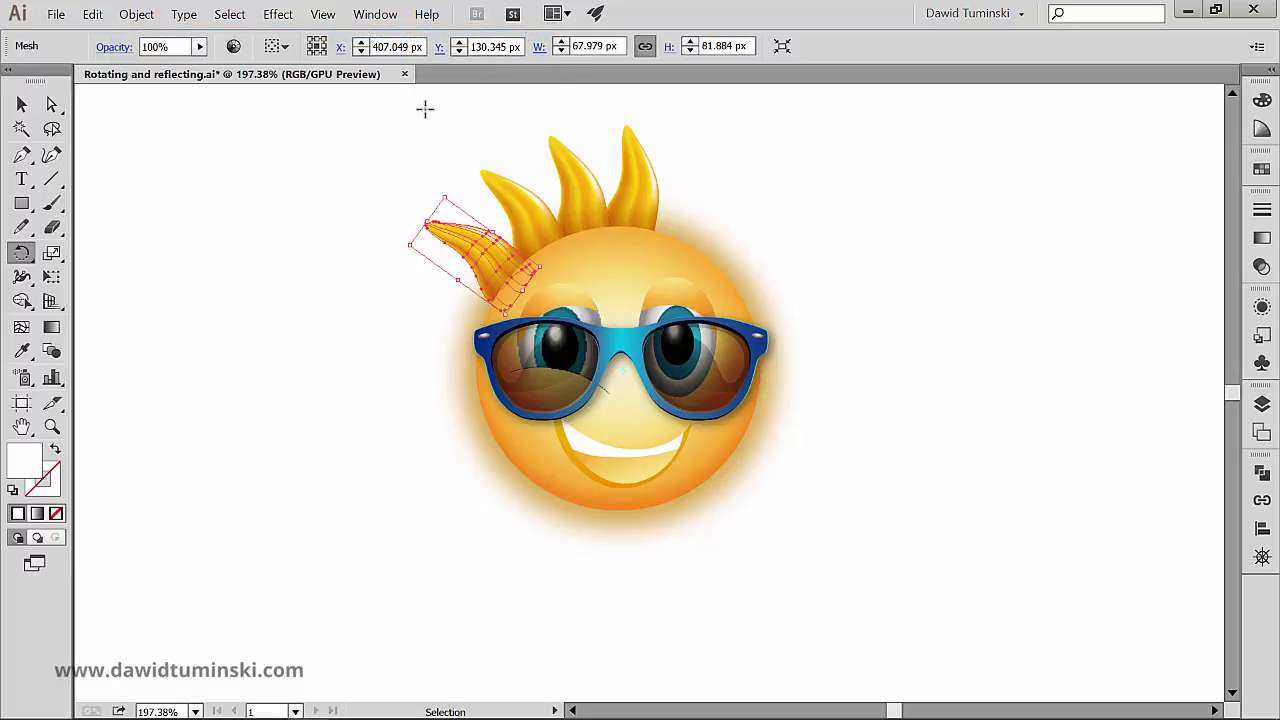
key("ctrl+d")
key("ctrl+d")
key("ctrl+d")
key("ctrl+d")
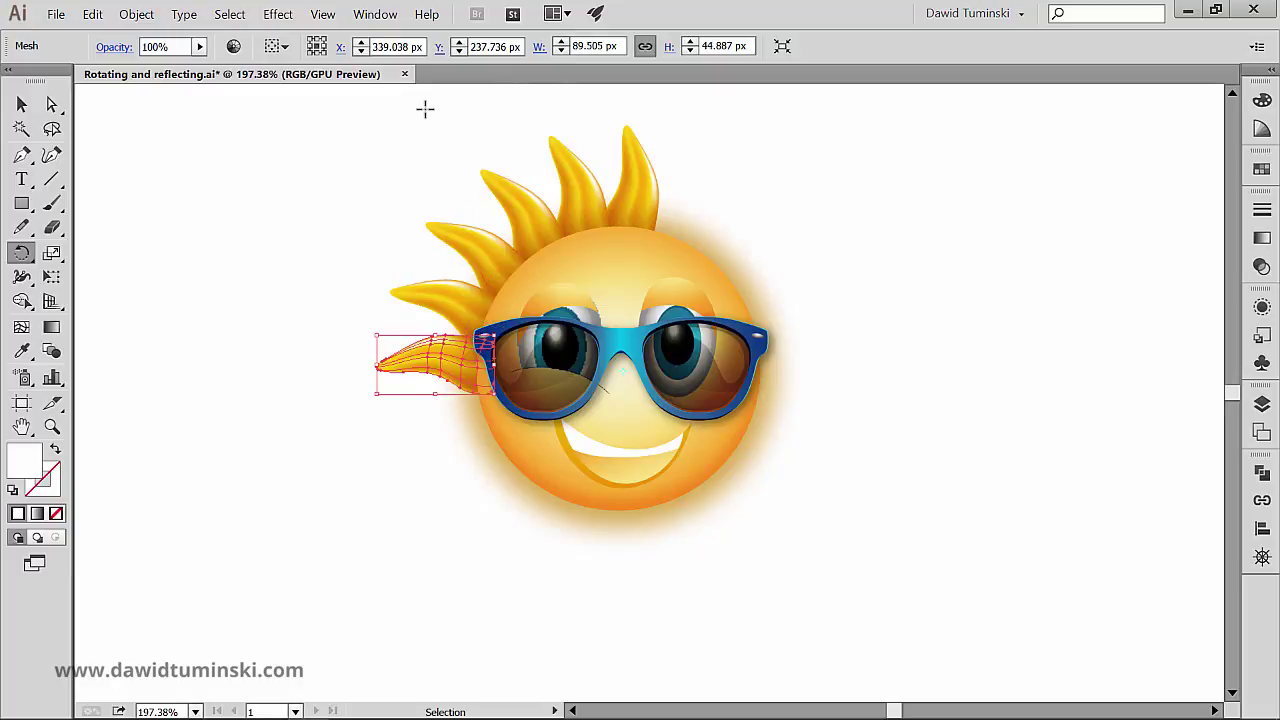
key("ctrl+d")
key("ctrl+d")
key("ctrl+d")
key("ctrl+d")
key("ctrl+d")
key("ctrl+d")
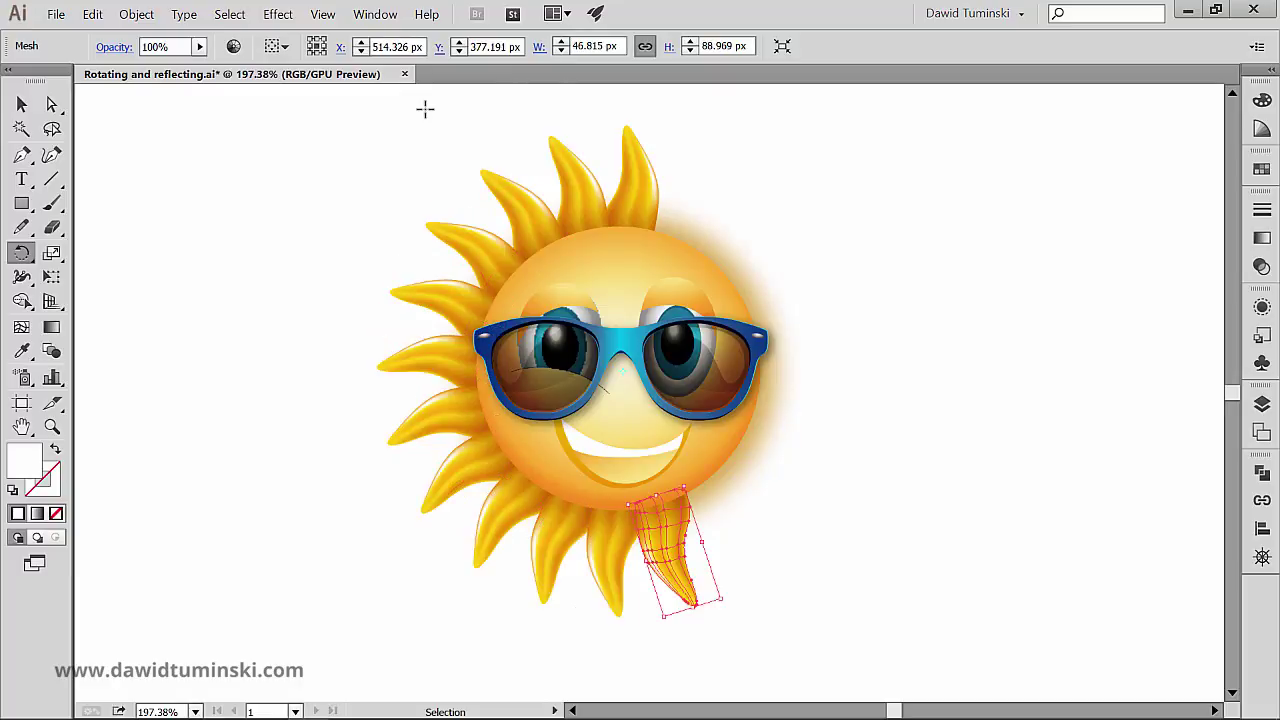
key("ctrl+d")
key("ctrl+d")
key("ctrl+d")
key("ctrl+d")
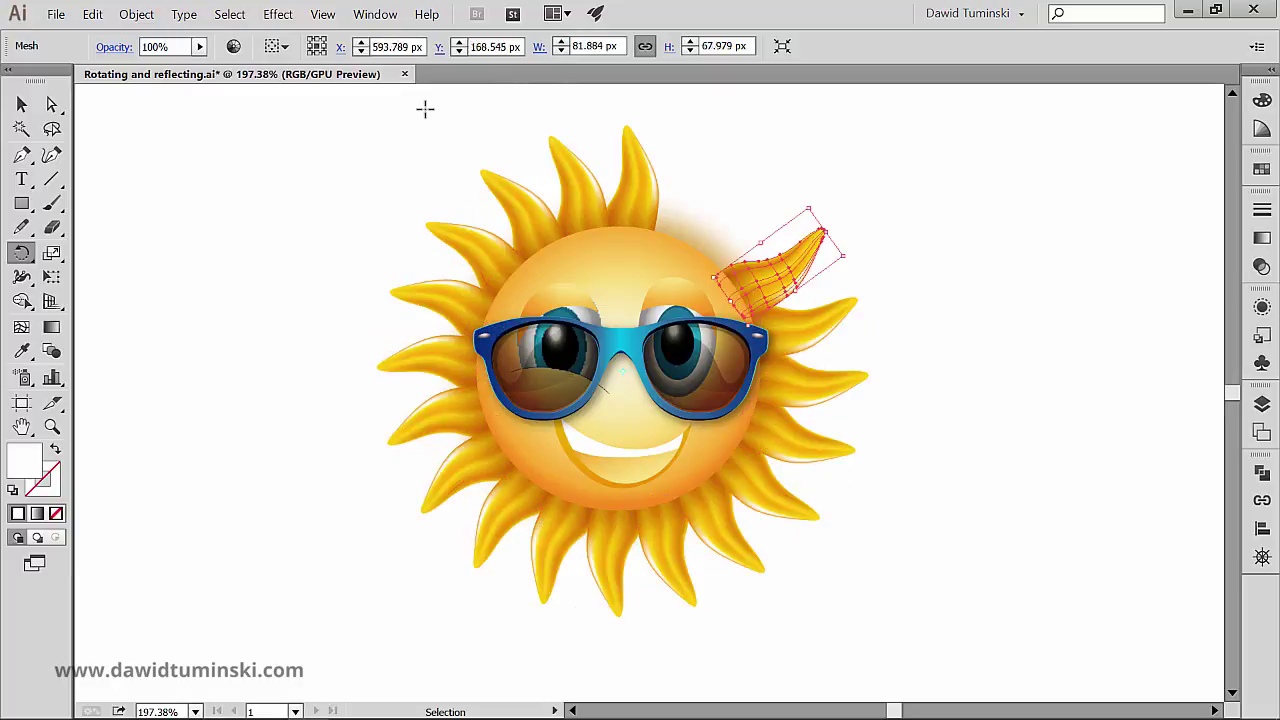
key("ctrl+shift+a")
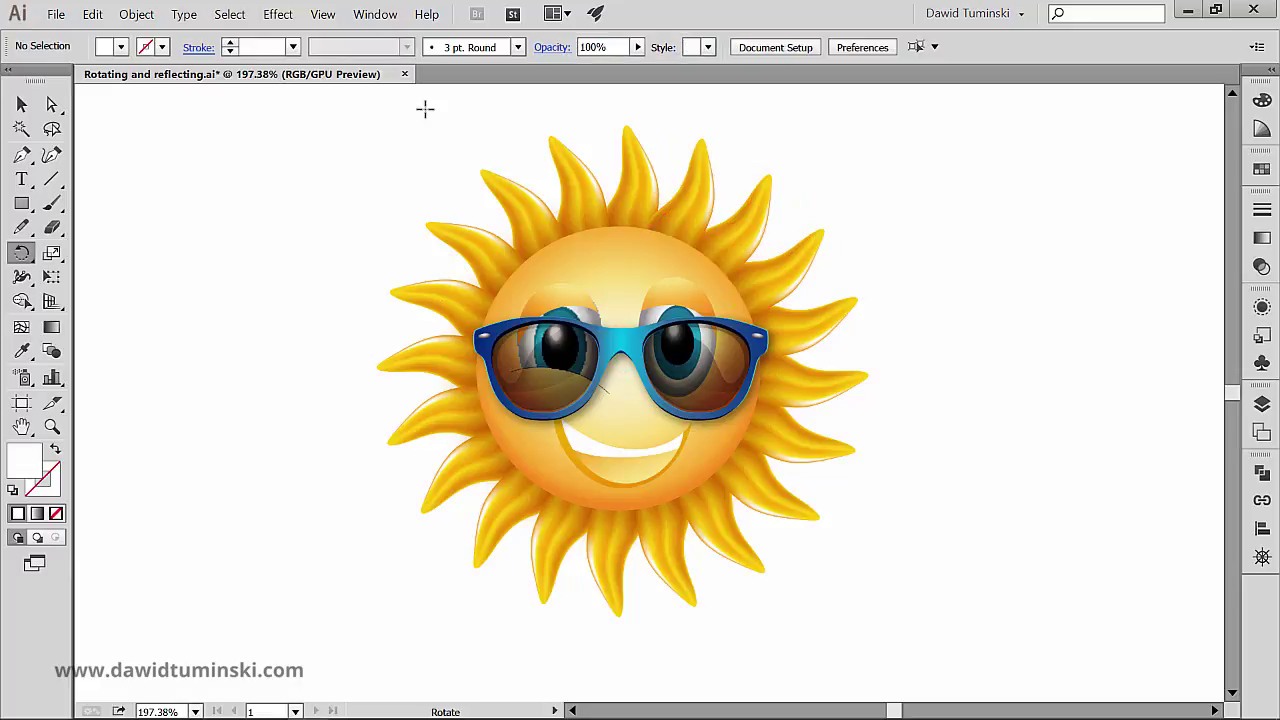
Undo the ring of rays back to the single original top ray
key("ctrl+z")
key("ctrl+z")
key("ctrl+z")
key("ctrl+z")
key("ctrl+z")
key("ctrl+z")
key("ctrl+z")
key("ctrl+z")
key("ctrl+z")
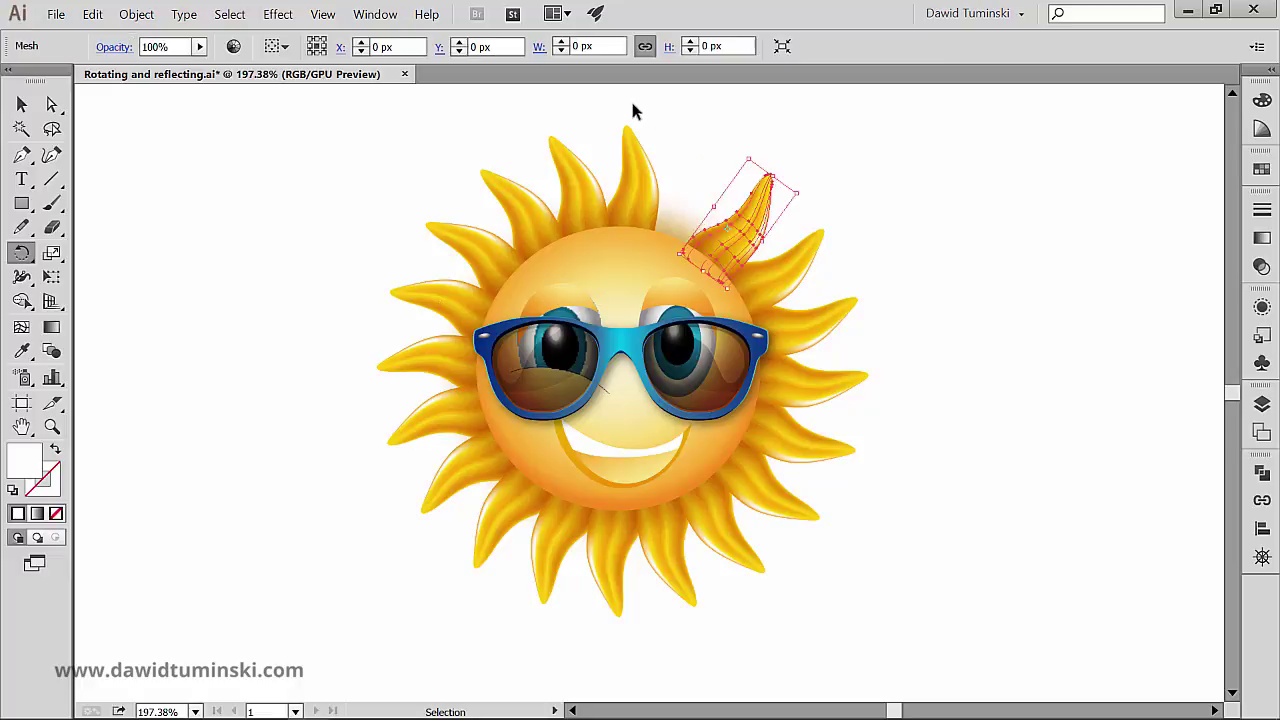
key("ctrl+z")
key("ctrl+z")
key("ctrl+z")
key("ctrl+z")
key("ctrl+z")
key("ctrl+z")
key("ctrl+z")
key("ctrl+z")
key("ctrl+z")
key("ctrl+z")
key("ctrl+z")
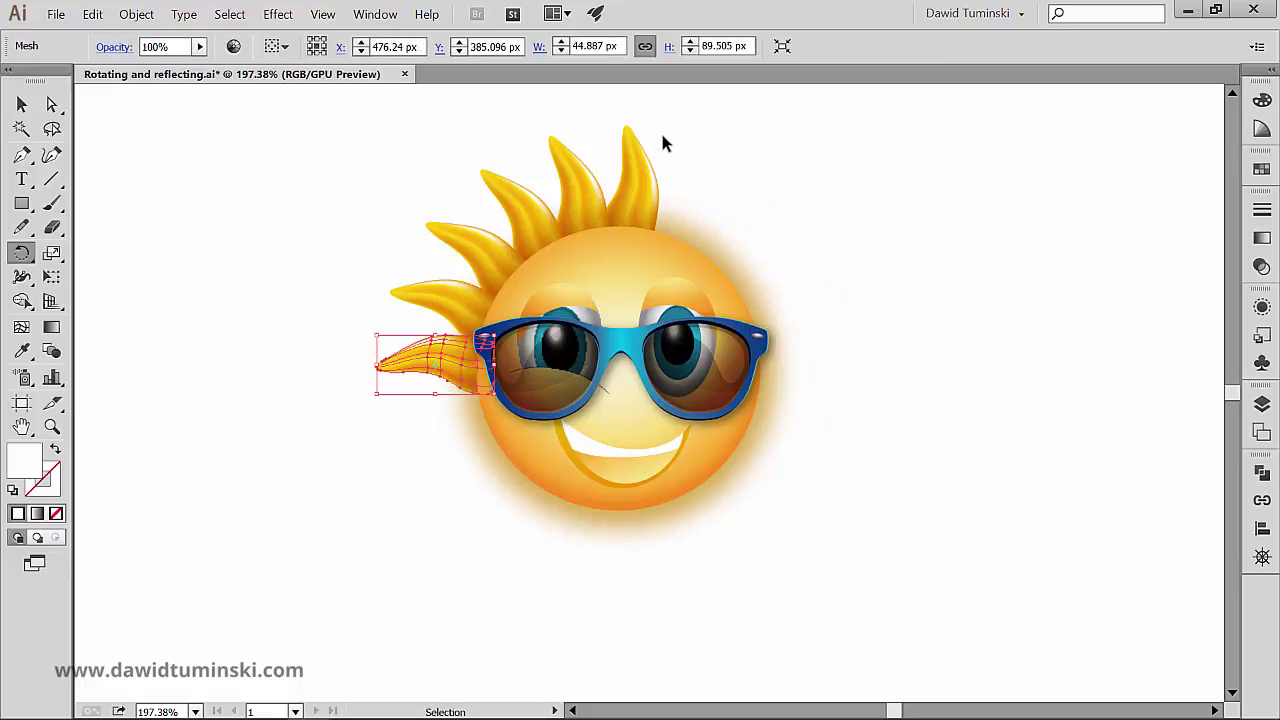
key("ctrl+z")
Copy the ray rotated by 360/49 (7.35°) around the sun's centre
left_click(623, 370, "alt")
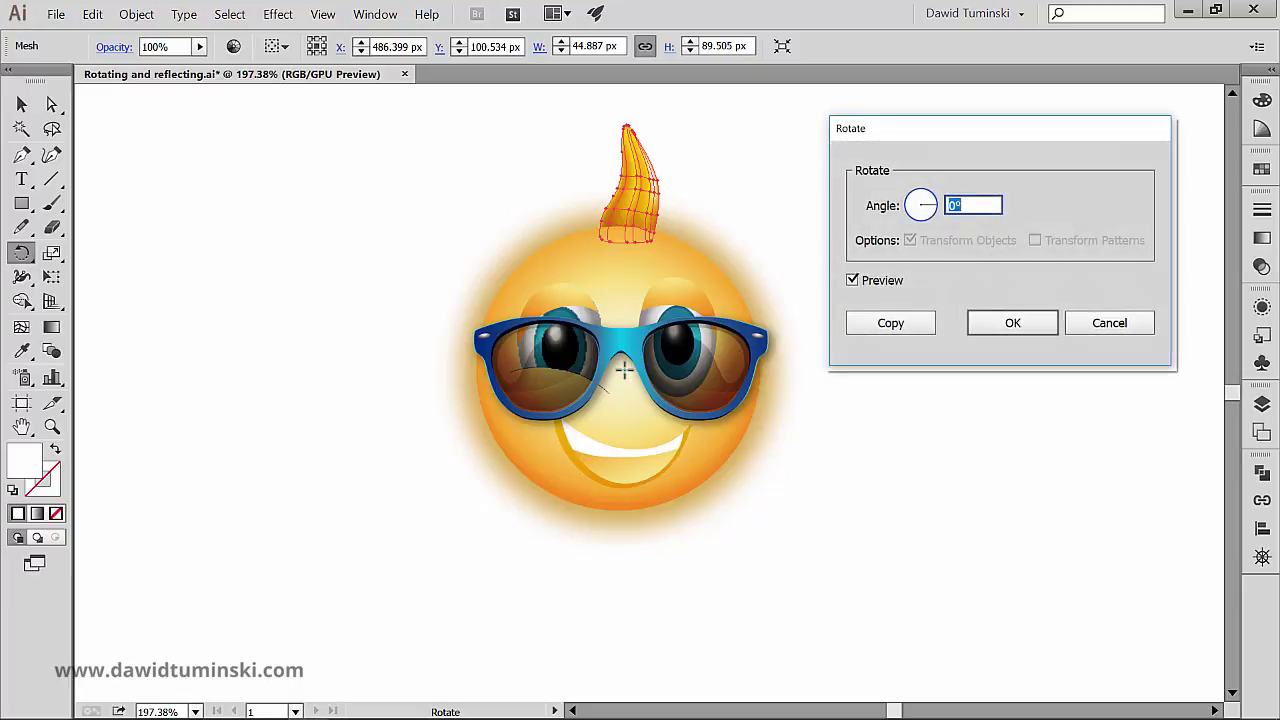
type("360/49")
key("Tab")
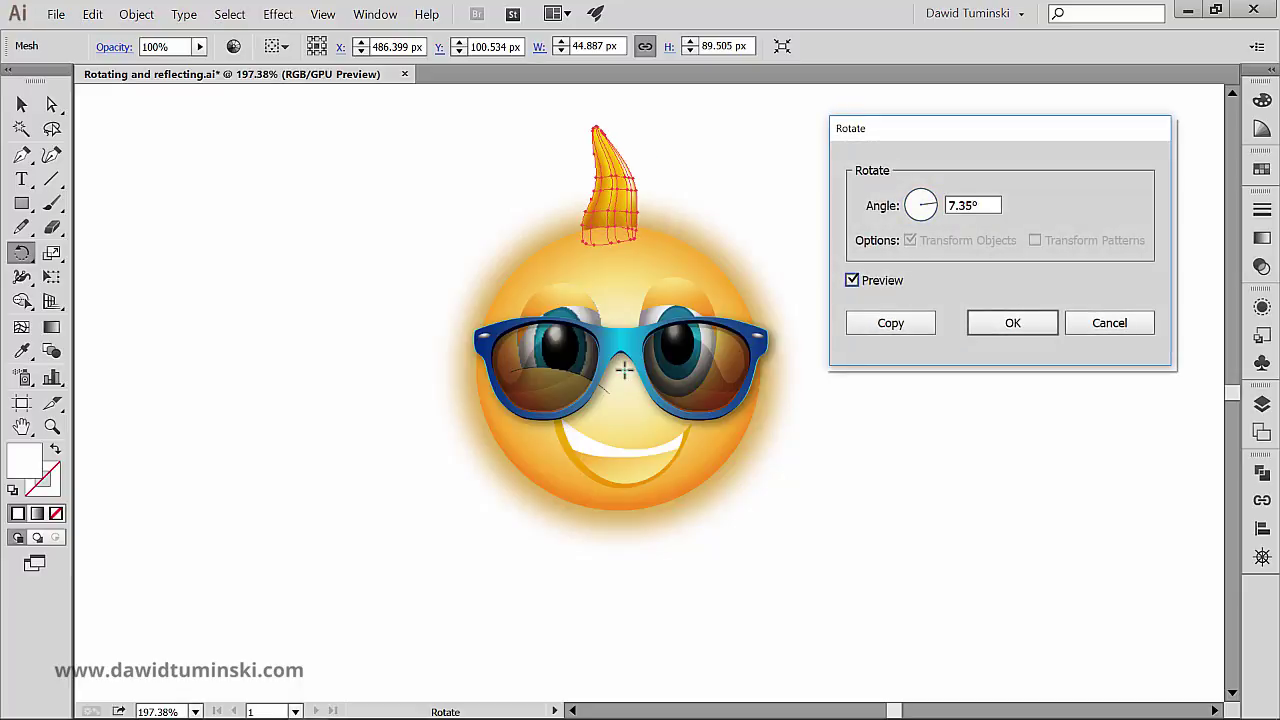
left_click(897, 328)
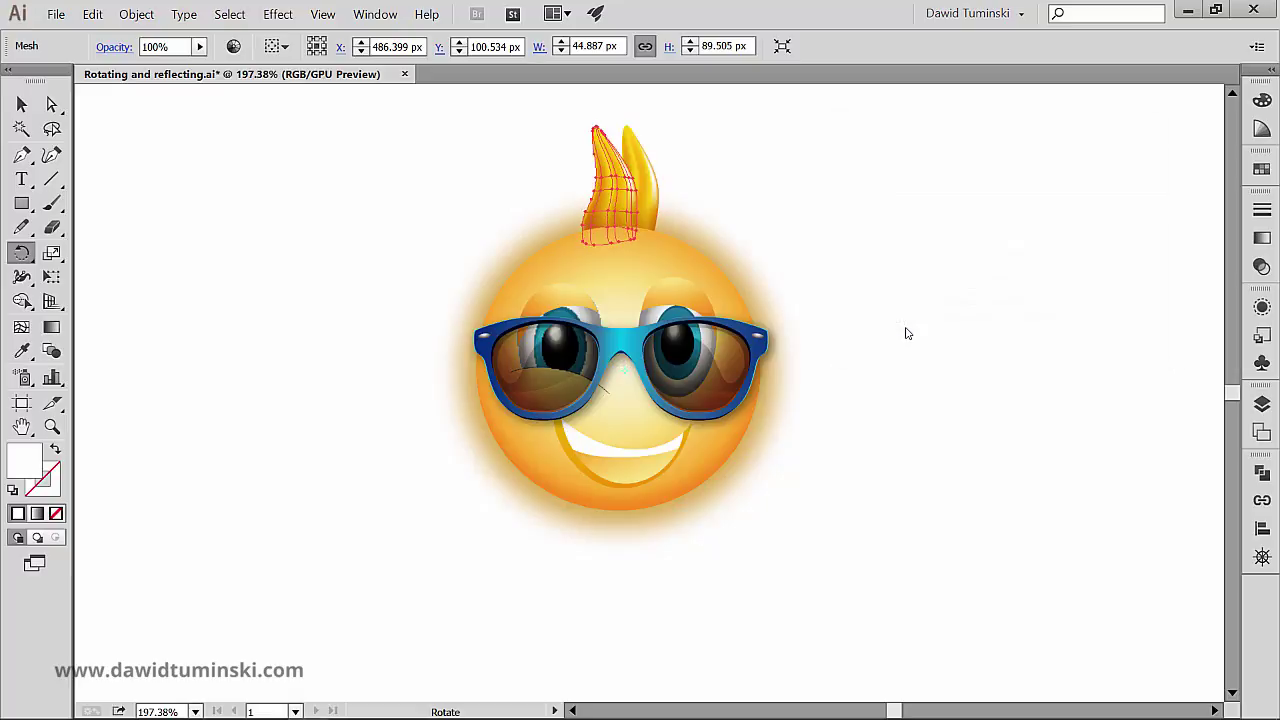
Repeat the 7.35° copy with Ctrl+D to complete the 49-ray ring, then deselect
key("ctrl+d")
key("ctrl+d")
key("ctrl+d")
key("ctrl+d")
key("ctrl+d")
key("ctrl+d")
key("ctrl+d")
key("ctrl+d")
key("ctrl+d")
key("ctrl+d")
key("ctrl+d")
key("ctrl+d")
key("ctrl+d")
key("ctrl+d")
key("ctrl+d")
key("ctrl+d")
key("ctrl+d")
key("ctrl+d")
key("ctrl+d")
key("ctrl+d")
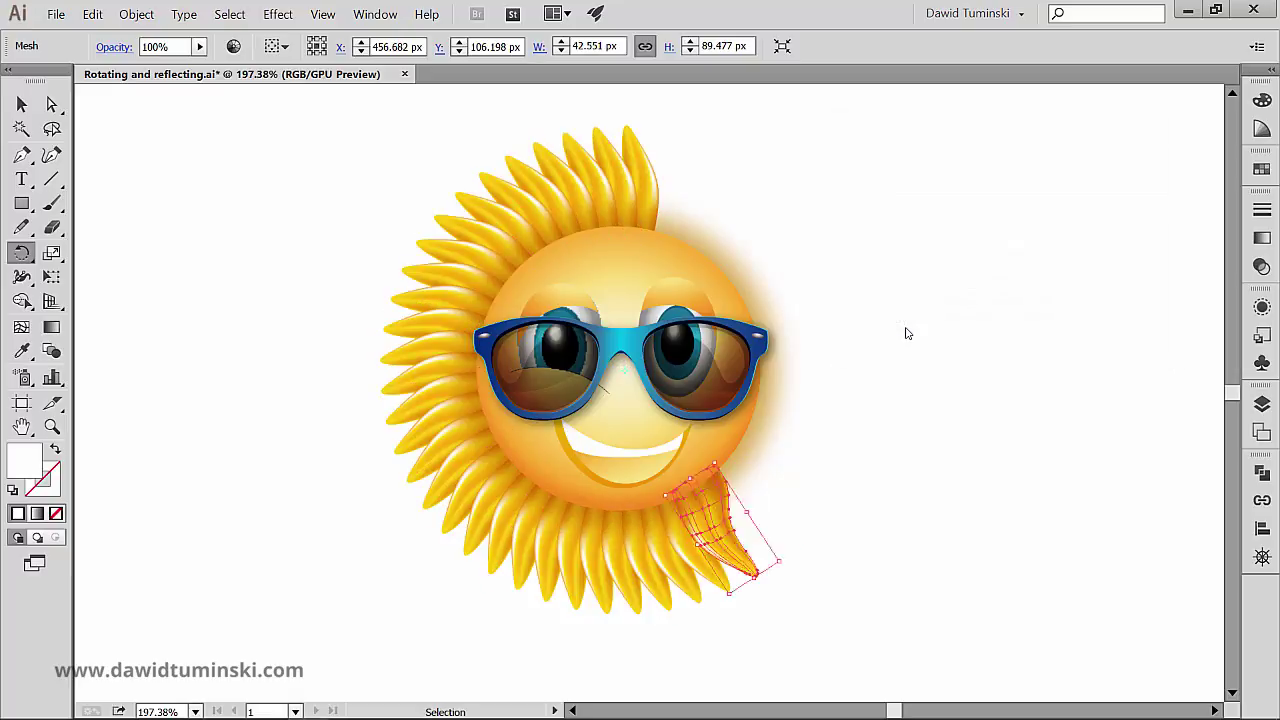
key("ctrl+d")
key("ctrl+d")
key("ctrl+d")
key("ctrl+d")
key("ctrl+d")
key("ctrl+d")
key("ctrl+d")
key("ctrl+d")
key("ctrl+d")
key("ctrl+d")
key("ctrl+d")
key("ctrl+d")
key("ctrl+d")
key("ctrl+d")
key("ctrl+d")
key("ctrl+d")
key("ctrl+d")
key("ctrl+d")
key("ctrl+d")
key("ctrl+d")
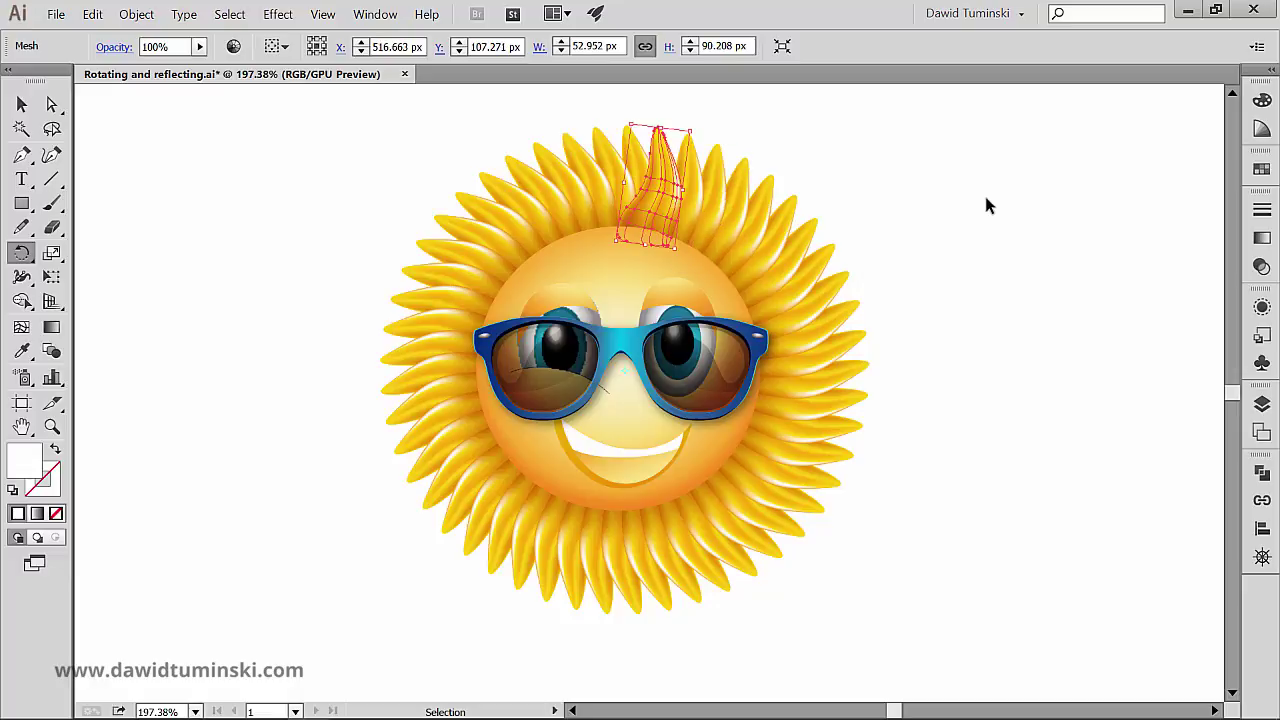
key("ctrl+shift+a")
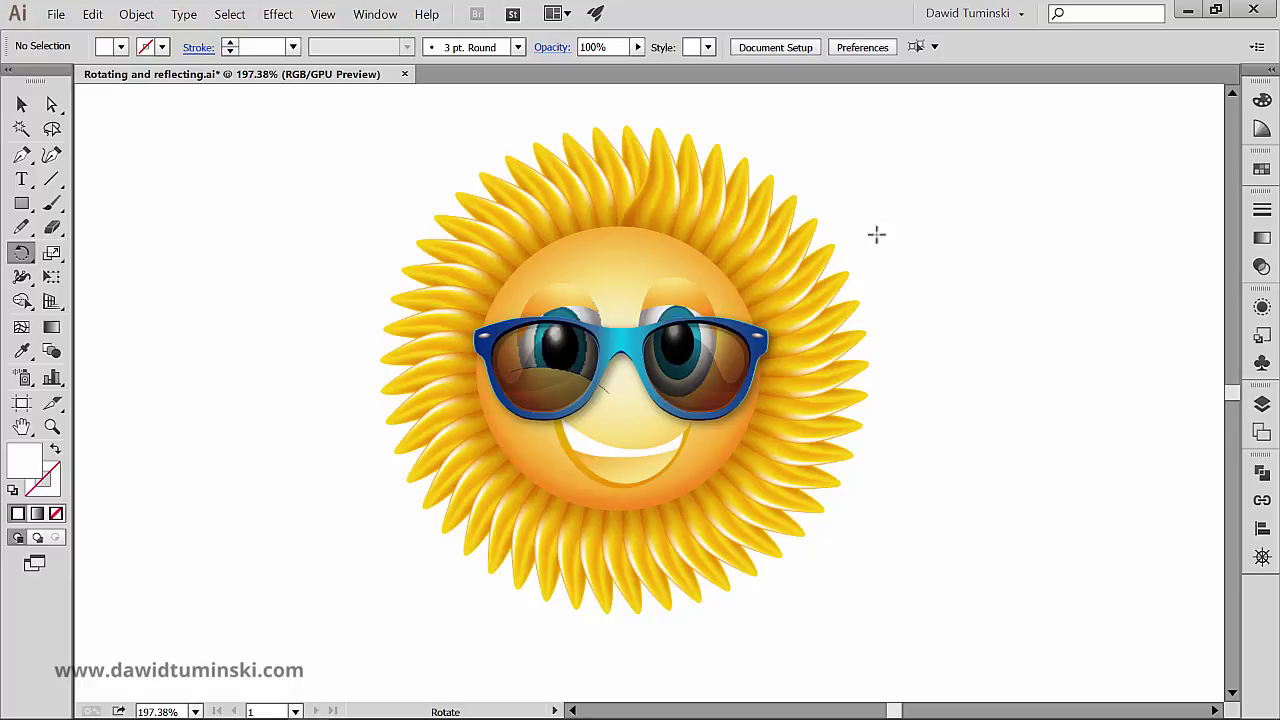
left_click(667, 172, "ctrl")
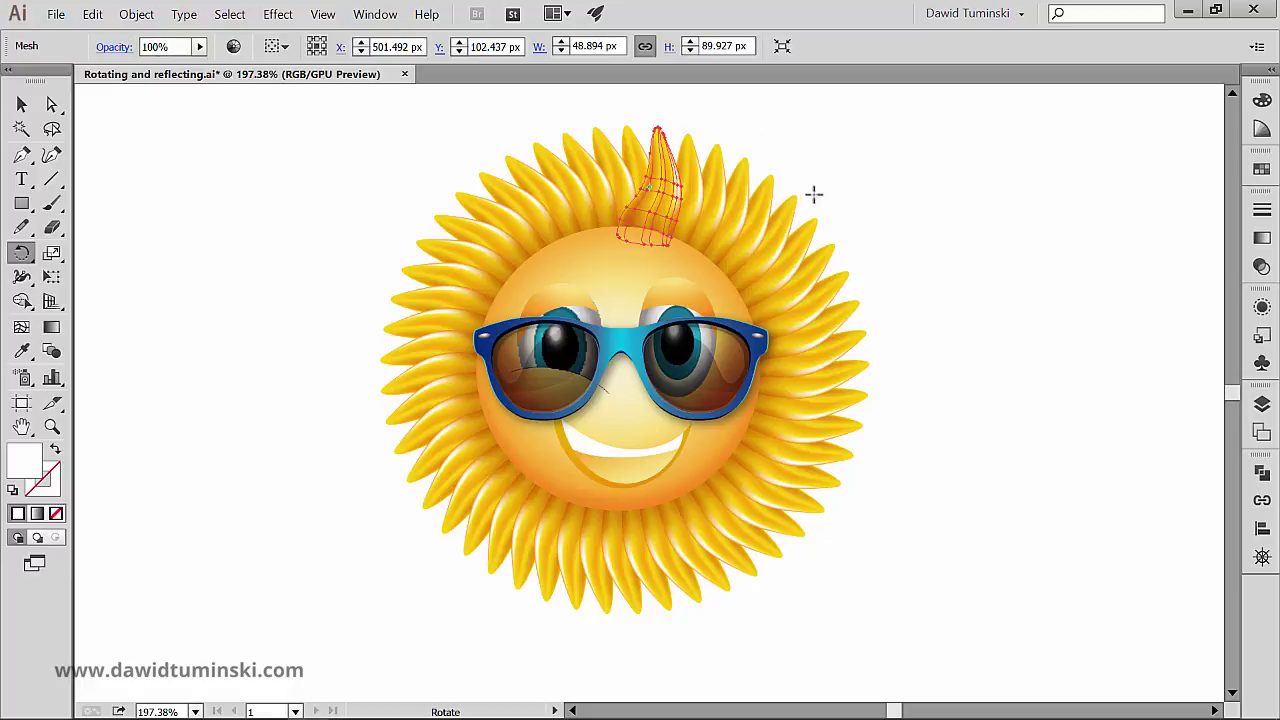
left_click(903, 252, "alt")
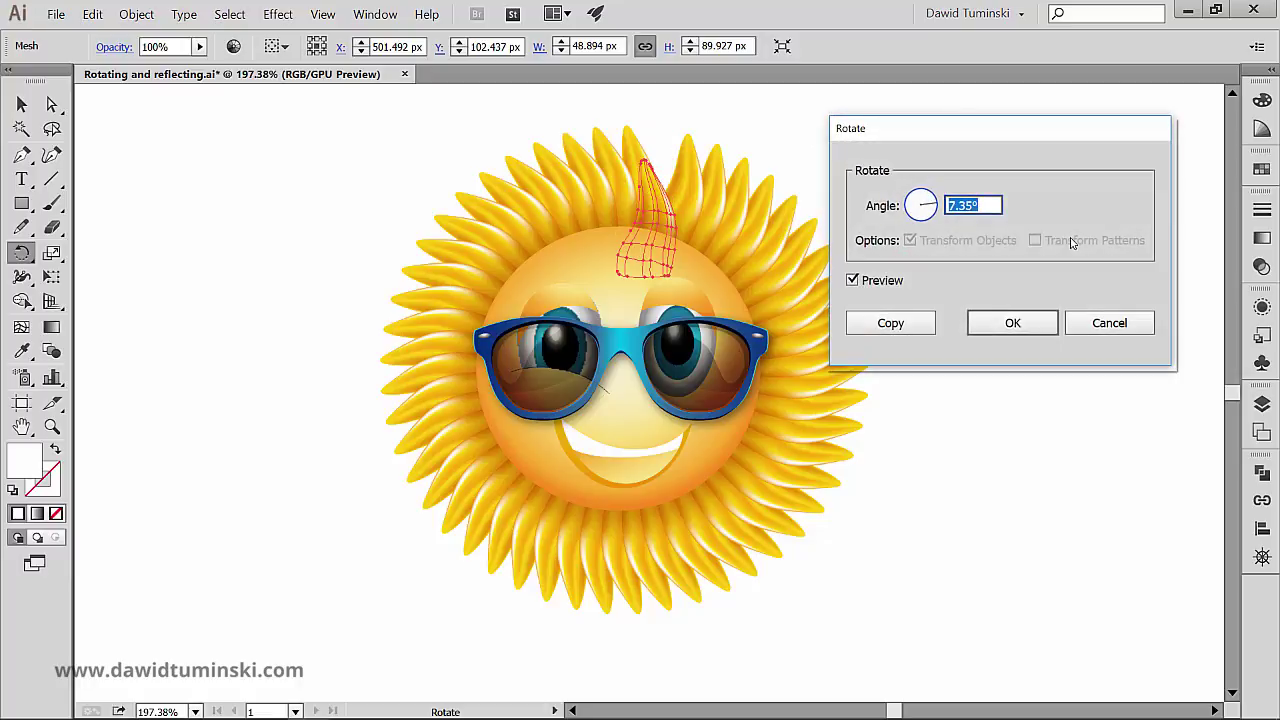
type("360/15")
left_click(1100, 323)
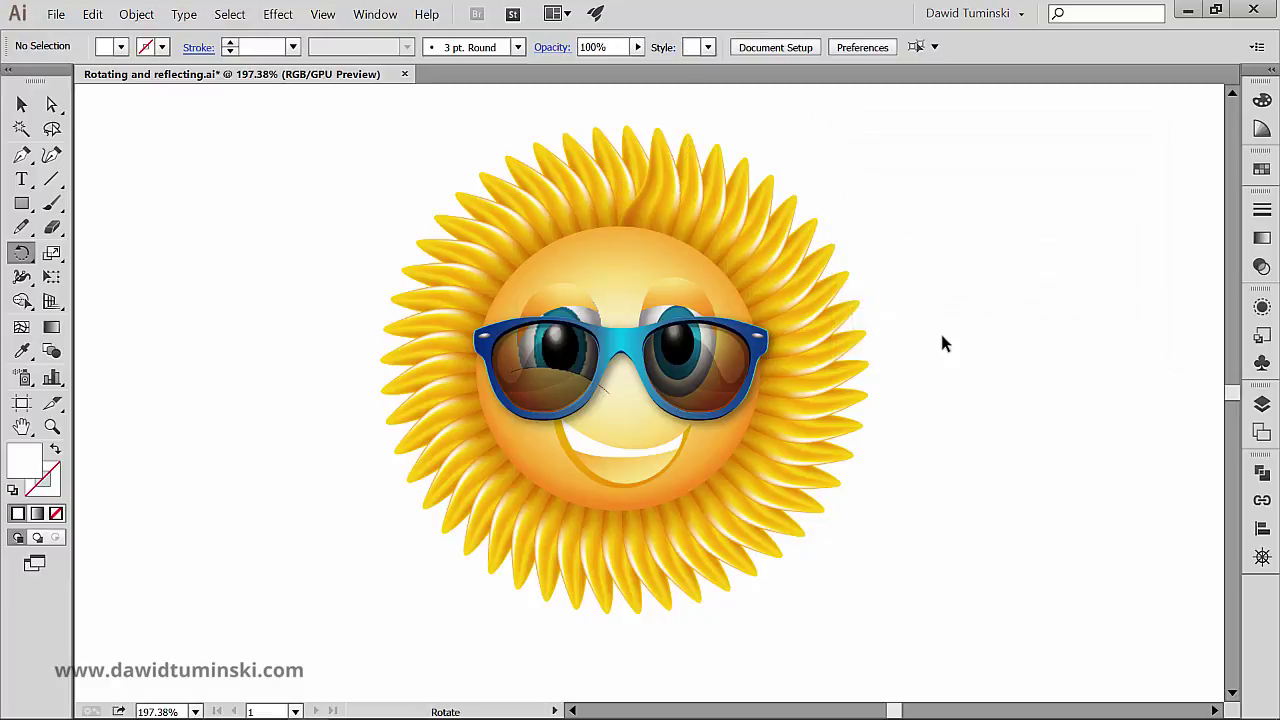